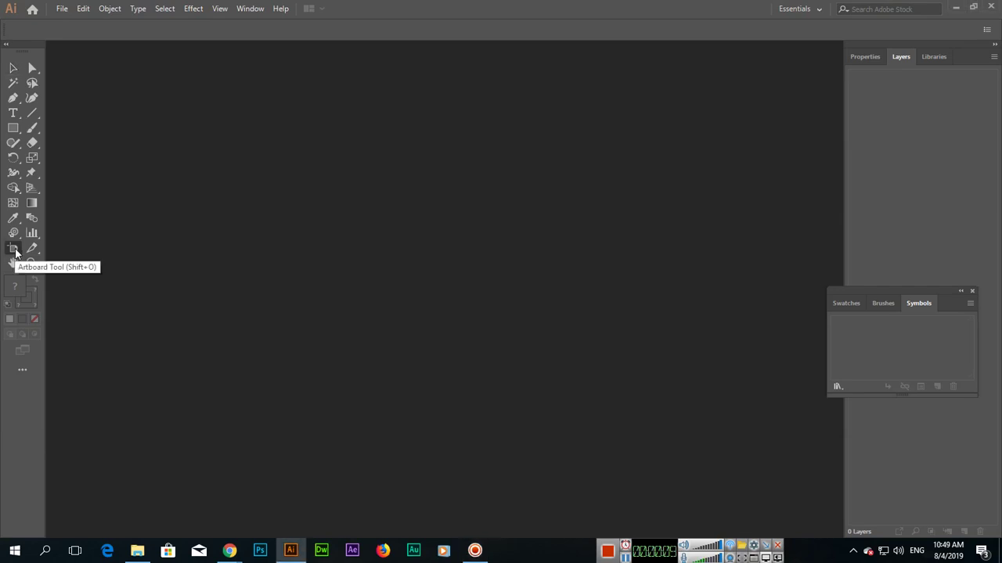
# - Switch from the Selection tool to the Artboard tool
pyautogui.click(11, 70)
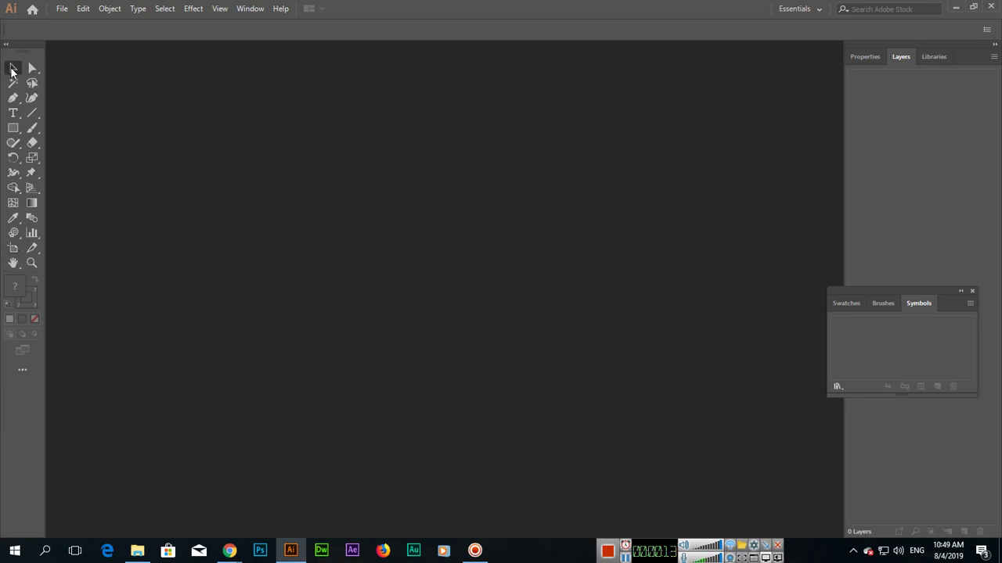
pyautogui.hotkey('shift', 'o')
pyautogui.click(13, 249)
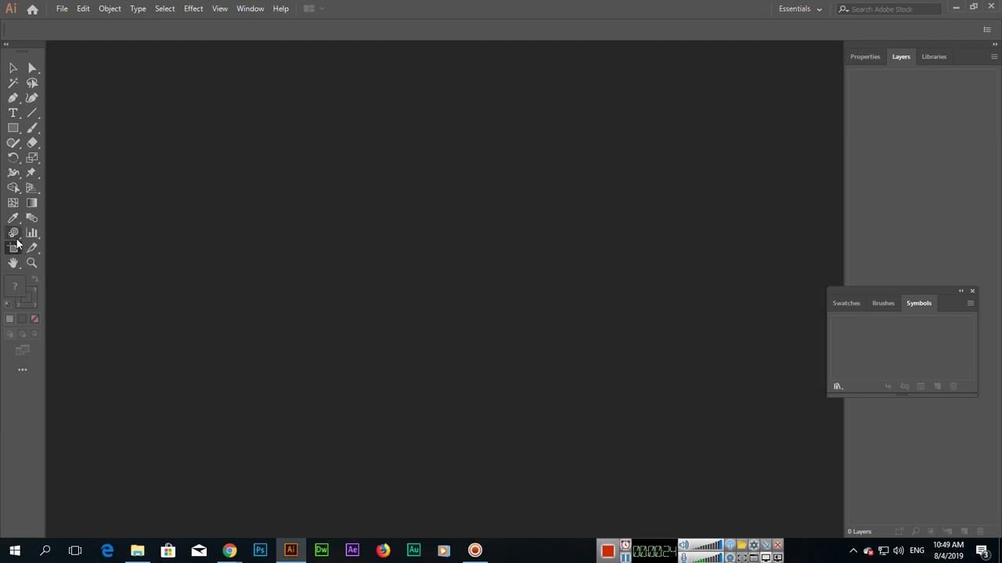
# - Create a new Print document using the A4 preset in Landscape orientation
pyautogui.click(62, 9)
pyautogui.click(70, 23)
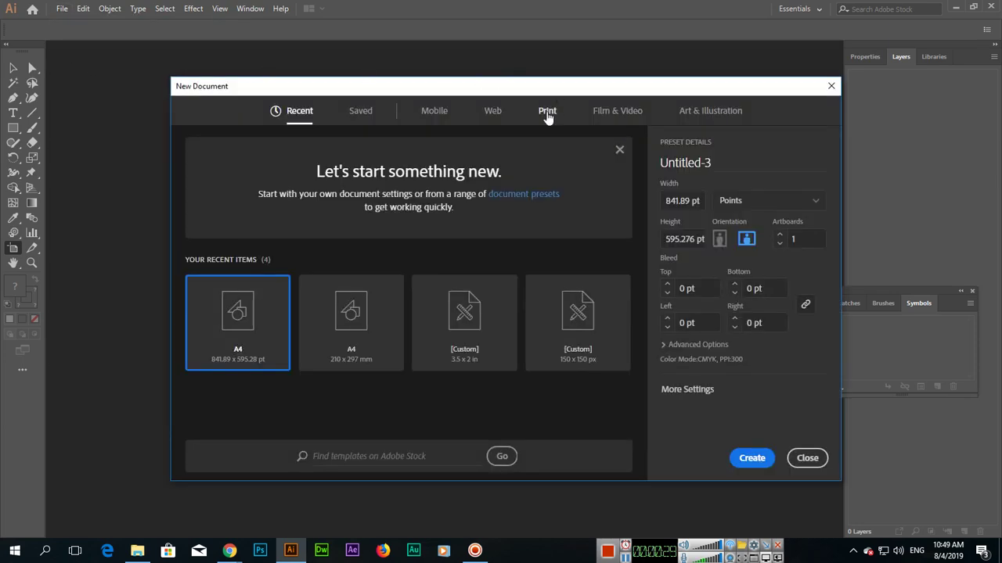
pyautogui.click(547, 115)
pyautogui.click(382, 219)
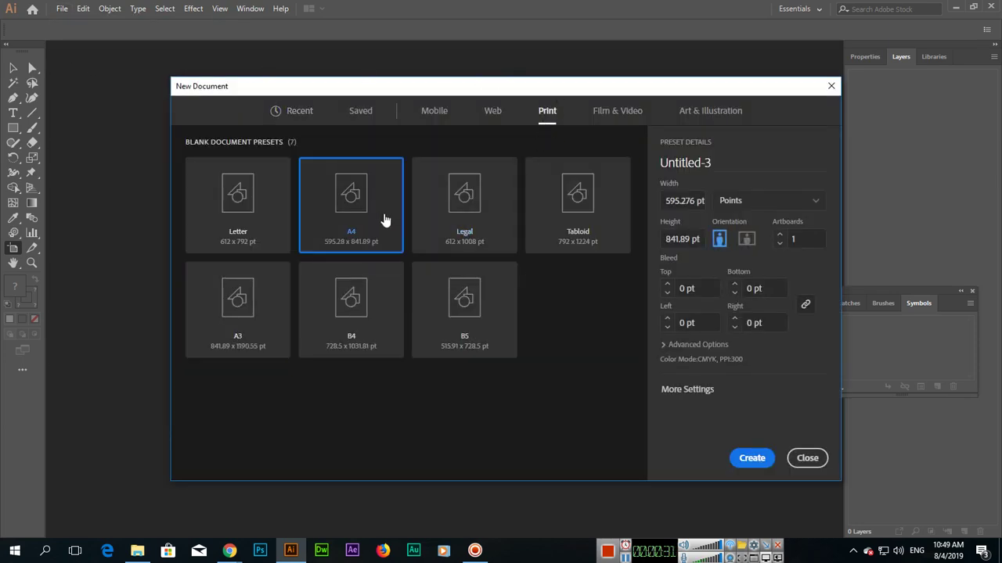
pyautogui.click(747, 241)
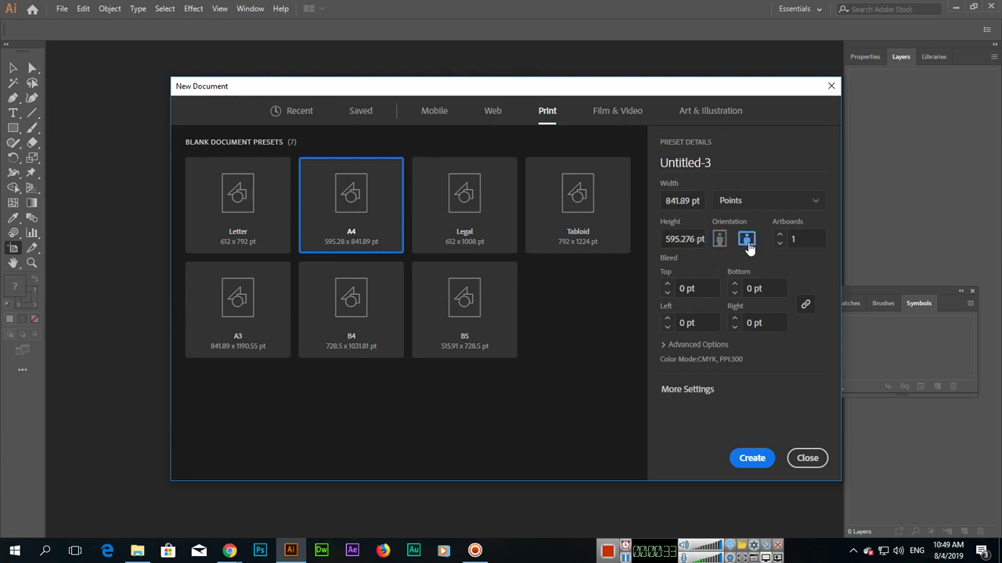
pyautogui.click(753, 457)
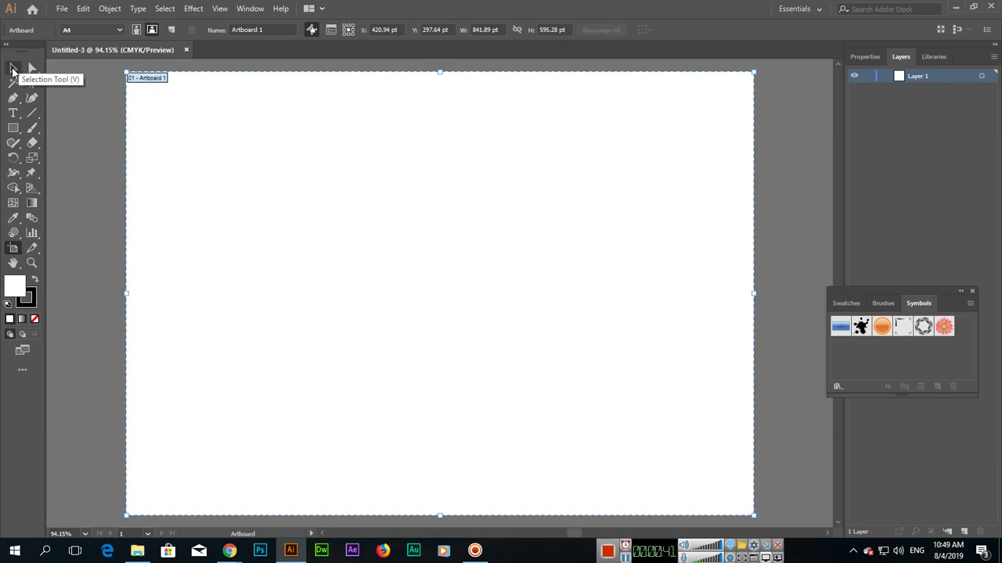
pyautogui.click(13, 70)
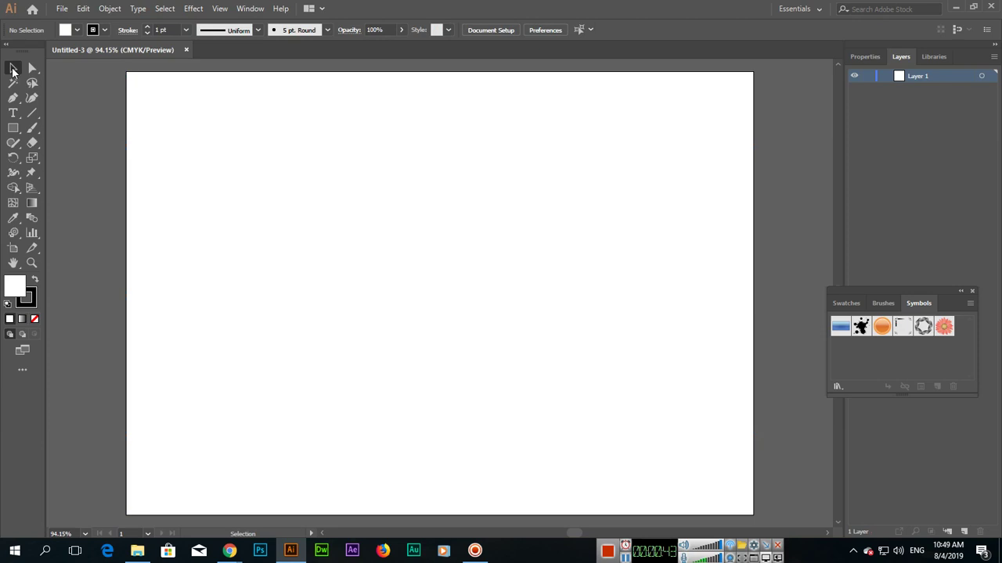
pyautogui.click(13, 249)
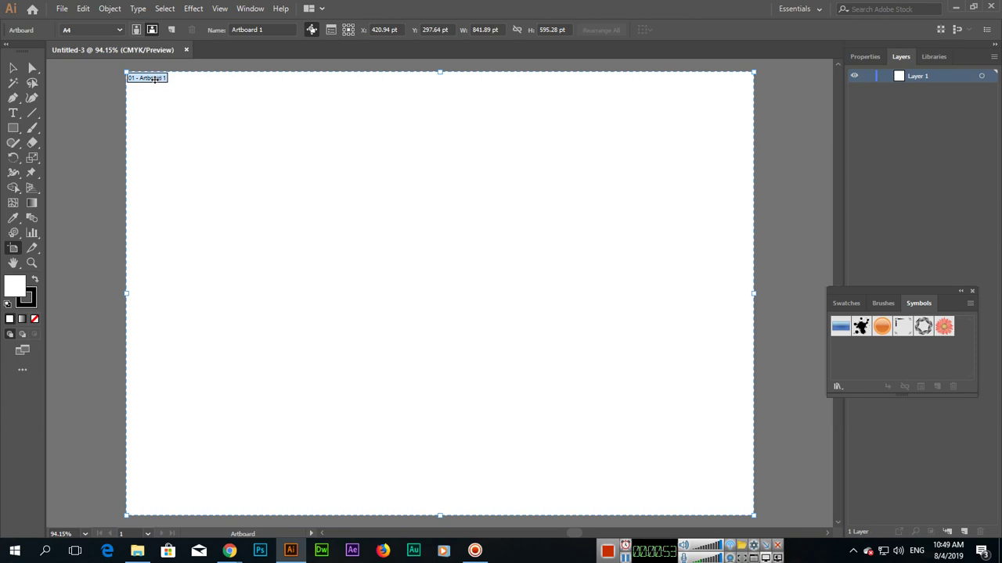
# - Switch Artboard 1 to Portrait (595.28 × 841.89 pt) and fit it in the window
pyautogui.click(136, 30)
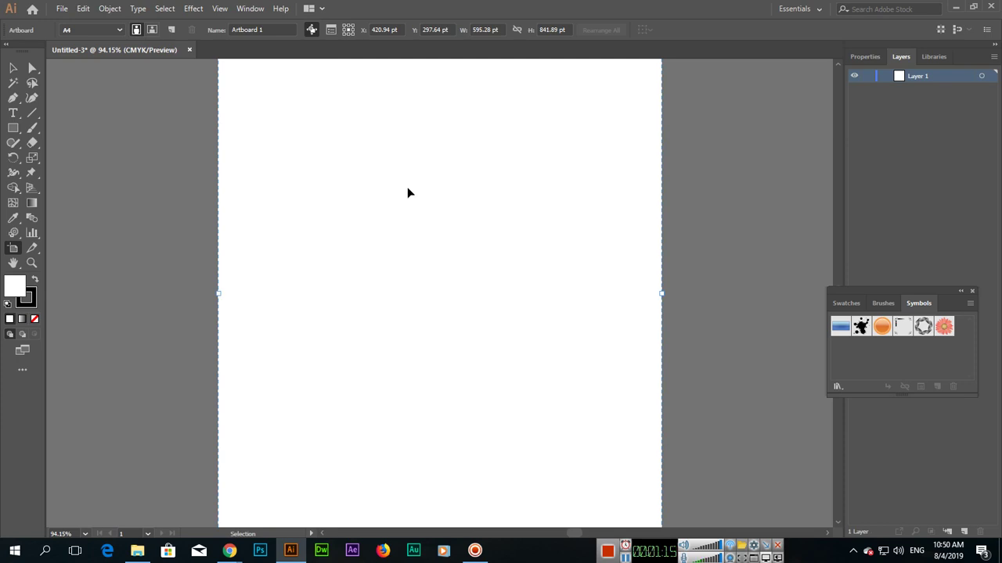
pyautogui.hotkey('ctrl', '0')
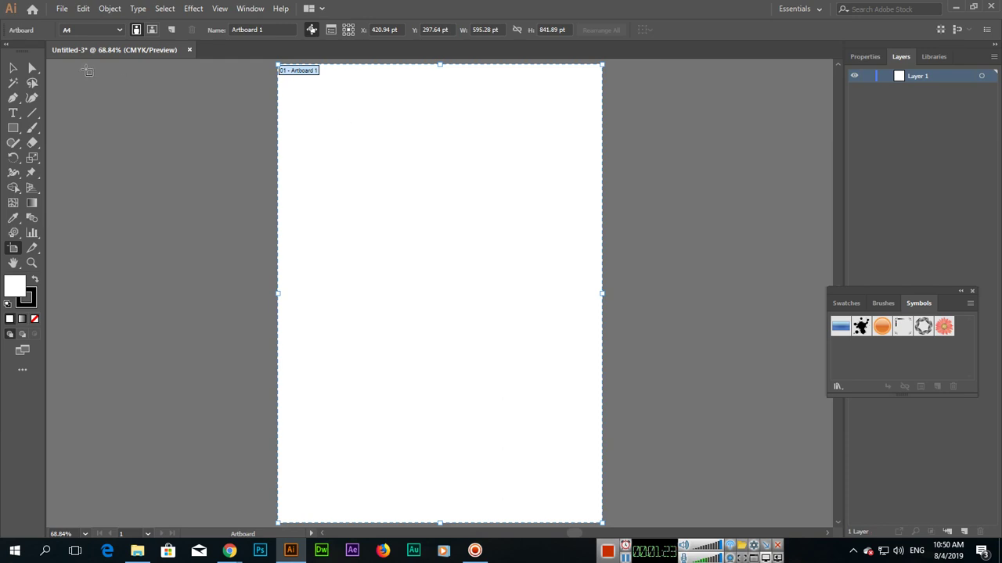
# - Resize Artboard 1 to the A3 preset and fit it in the window
pyautogui.click(119, 30)
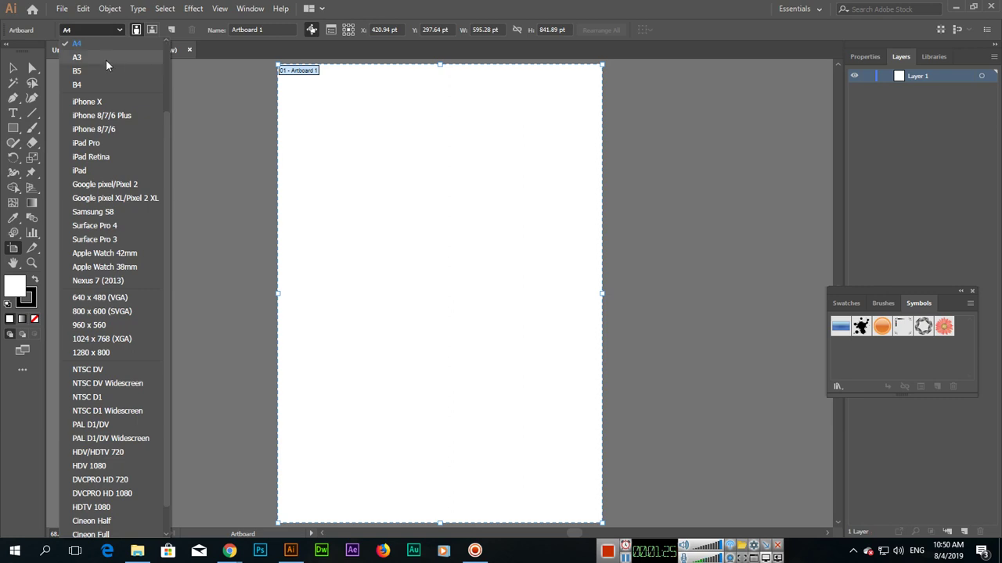
pyautogui.click(105, 60)
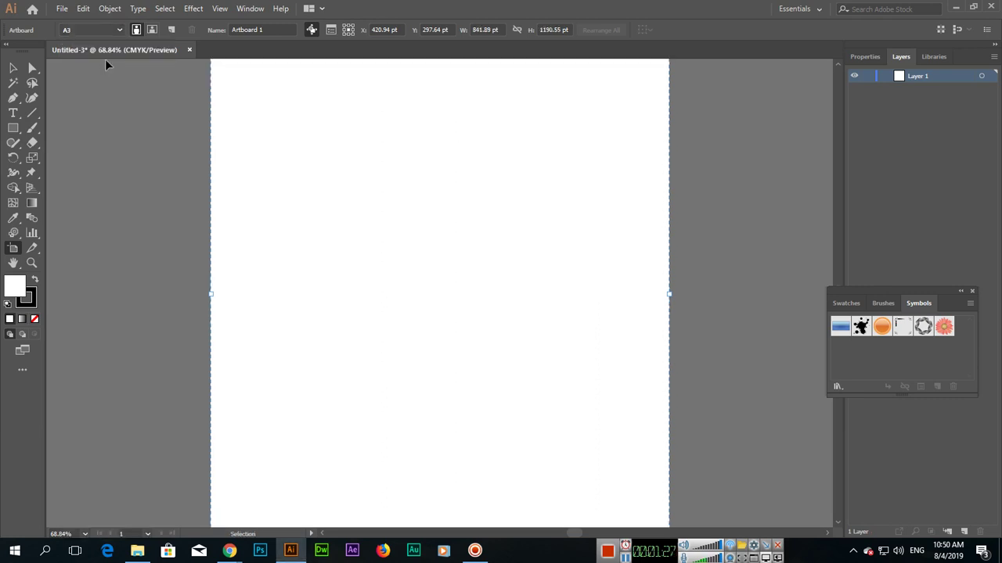
pyautogui.hotkey('ctrl', '0')
# - Try the iPhone X preset on the artboard and fit the tall artboard in view
pyautogui.click(117, 31)
pyautogui.scroll(-1, 115, 278)
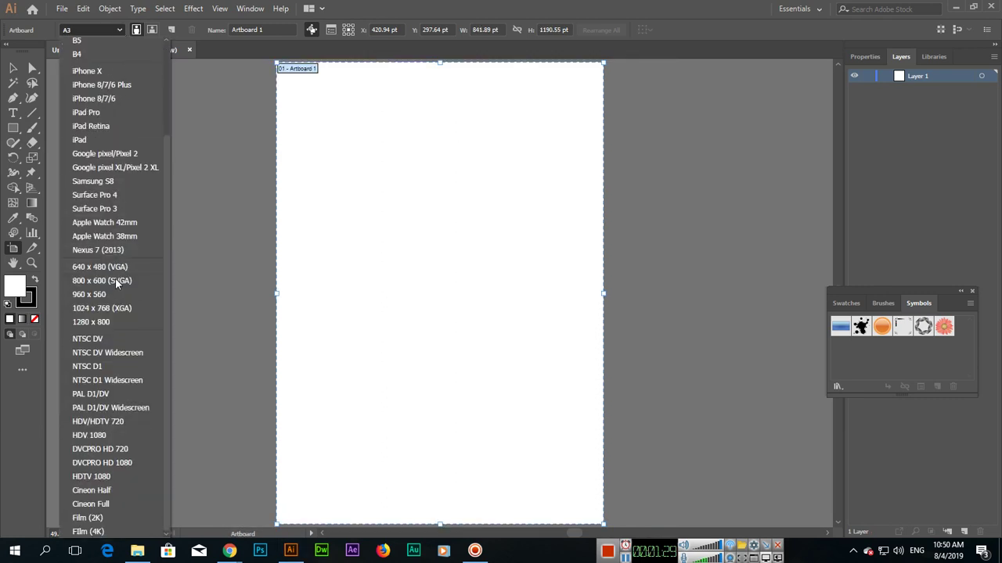
pyautogui.scroll(5, 117, 280)
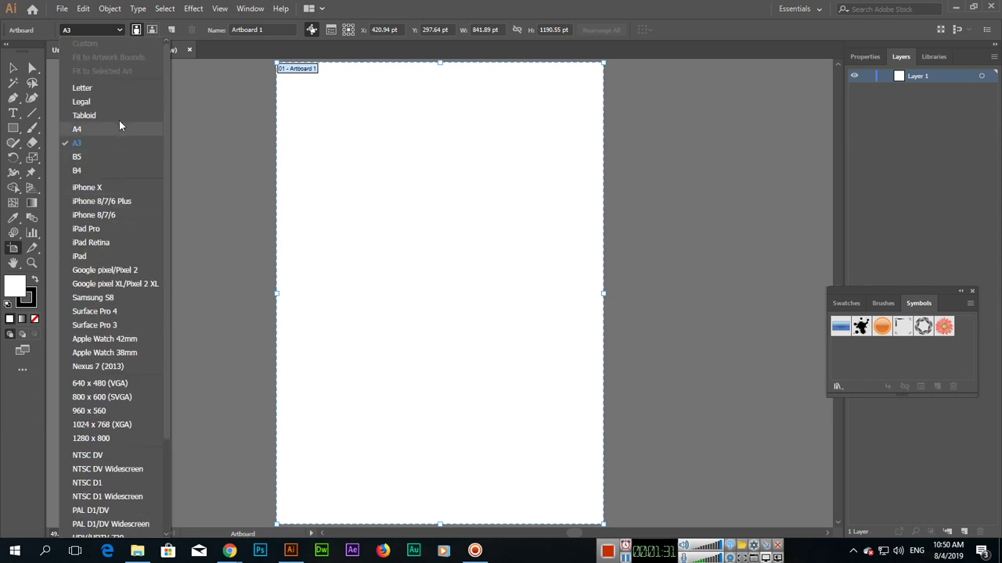
pyautogui.click(131, 188)
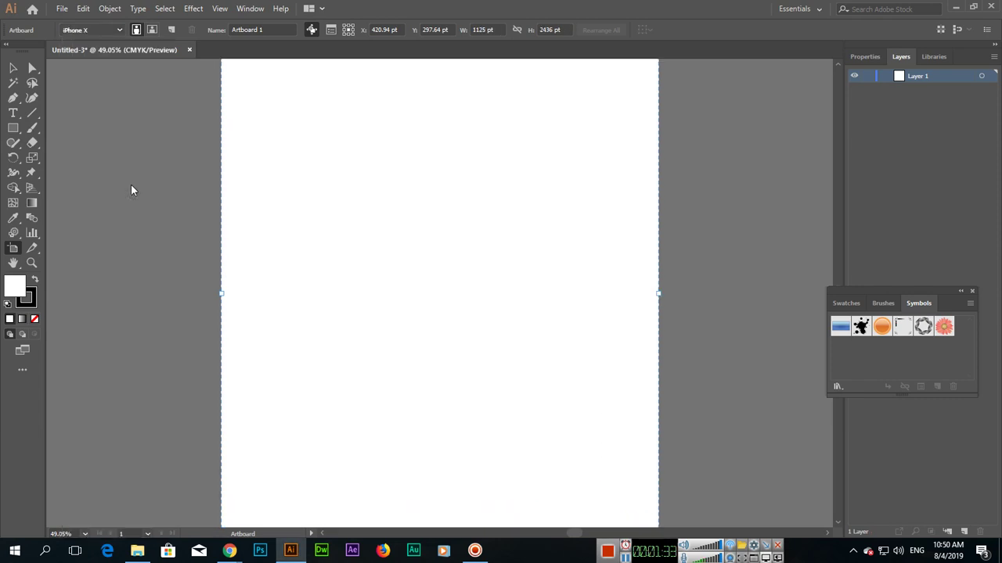
pyautogui.hotkey('ctrl', '0')
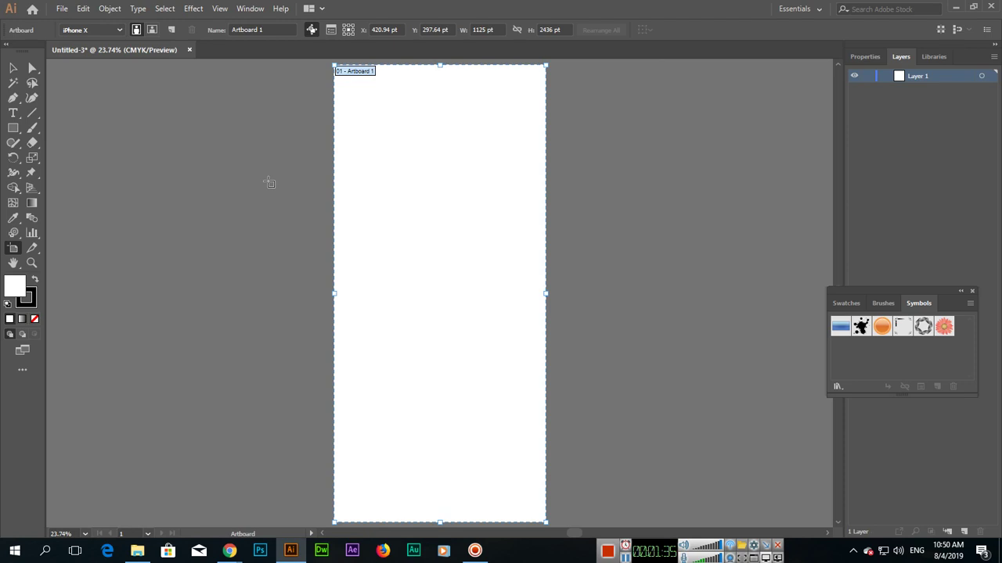
# - Switch the artboard back to A3 (841.89 × 1190.55 pt) and fit it to the window
pyautogui.click(122, 30)
pyautogui.scroll(2, 115, 125)
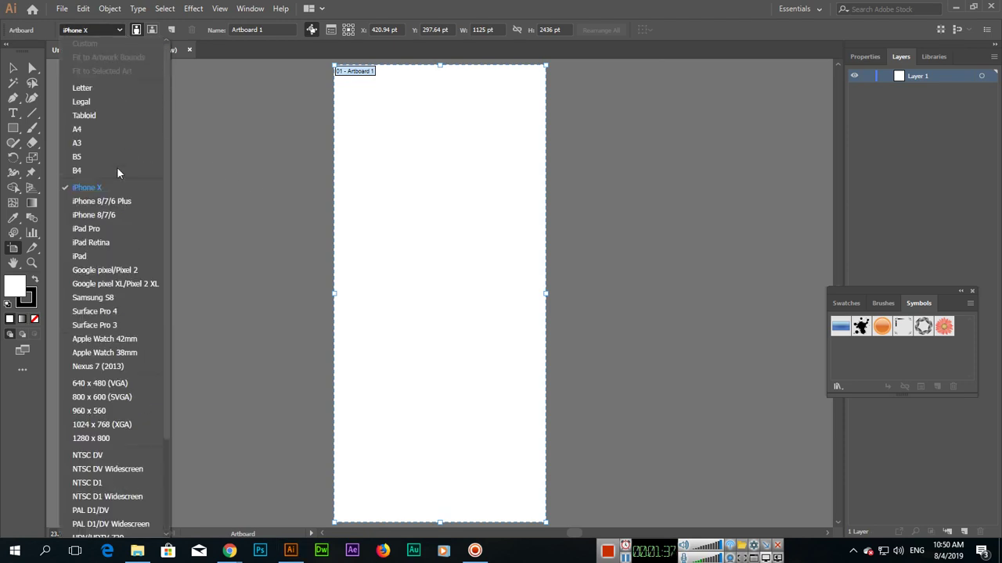
pyautogui.click(101, 142)
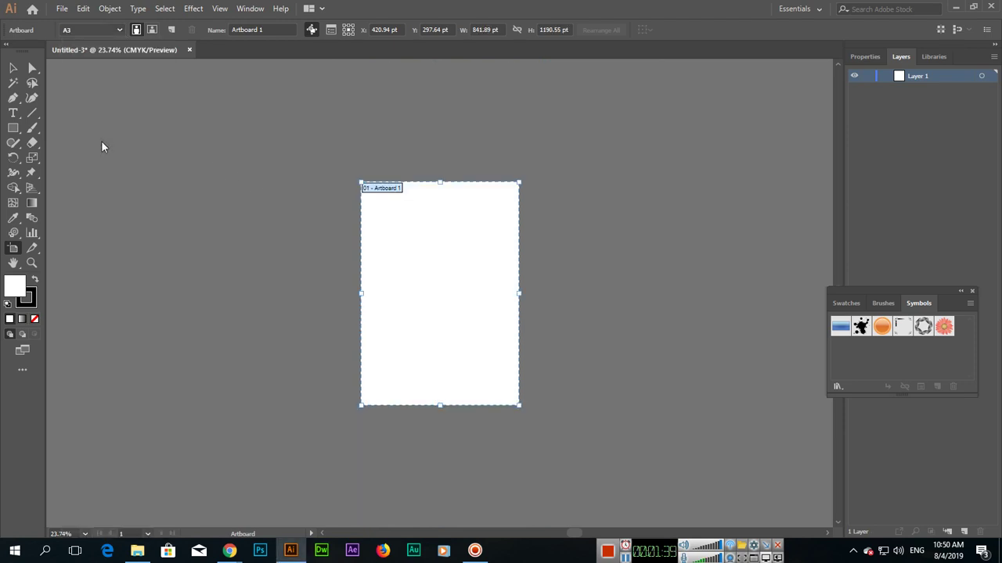
pyautogui.hotkey('ctrl', '0')
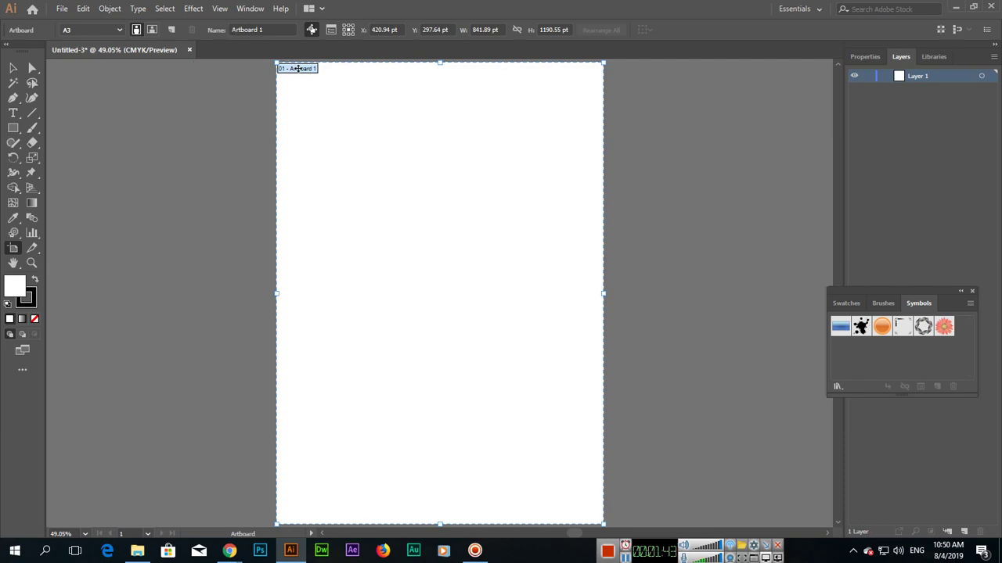
# - Name Artboard 1 'My First Artboard' and zoom out to show more canvas
pyautogui.click(272, 34)
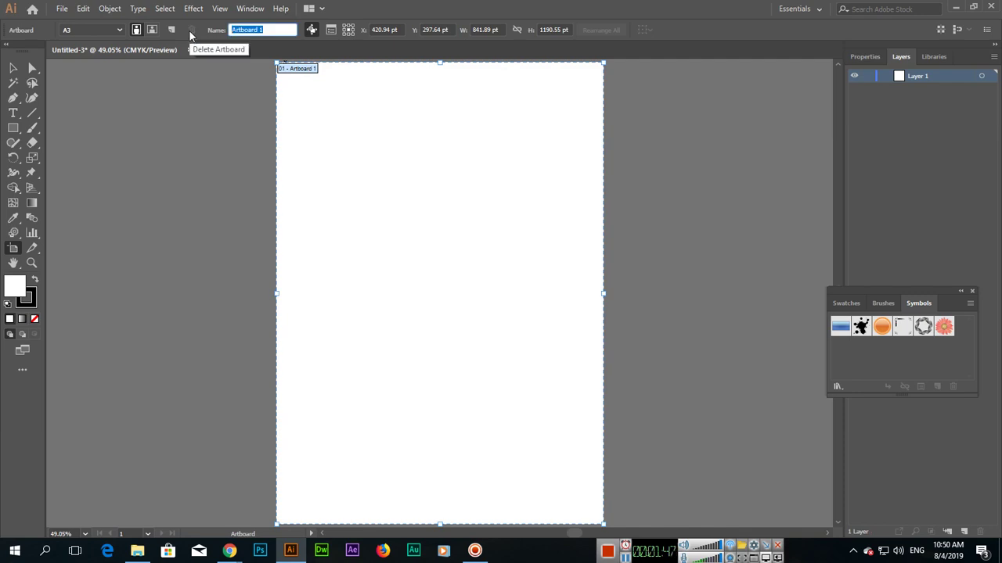
pyautogui.write('My First Artb')
pyautogui.press('Return')
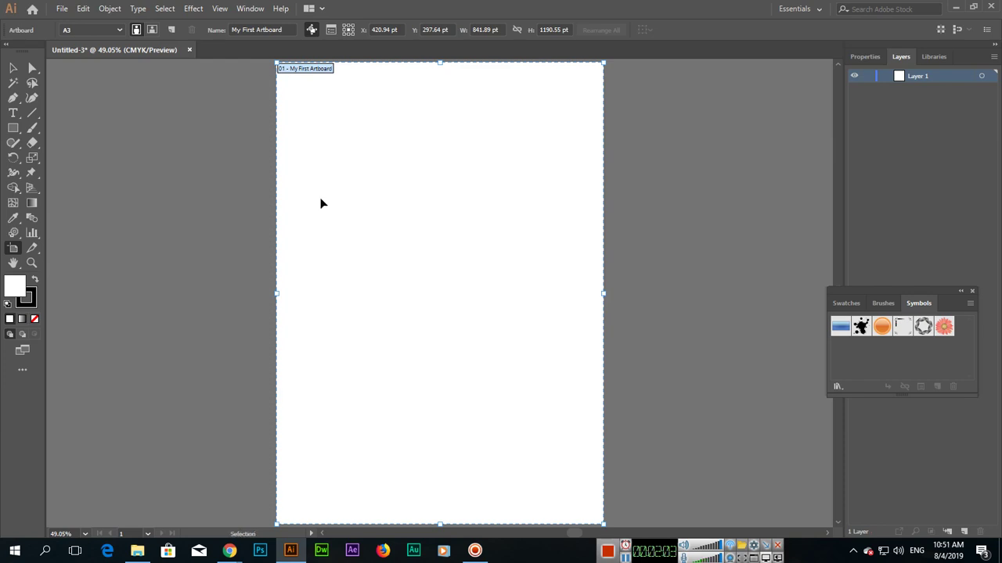
pyautogui.hotkey('ctrl', '-')
pyautogui.press('space')
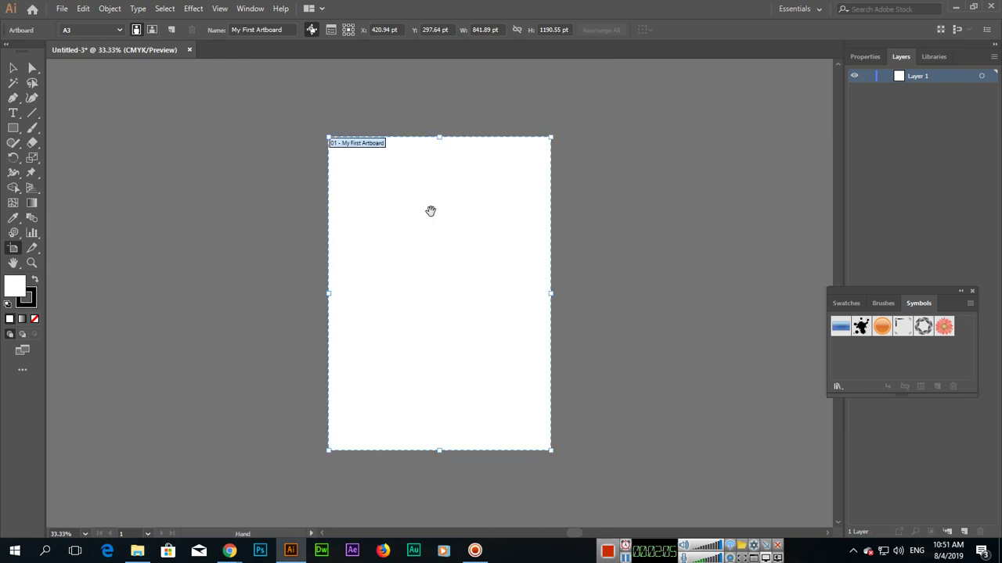
# - Pan the view left and add an A3 Artboard 2 next to My First Artboard
pyautogui.moveTo(431, 211); pyautogui.dragTo(234, 196)
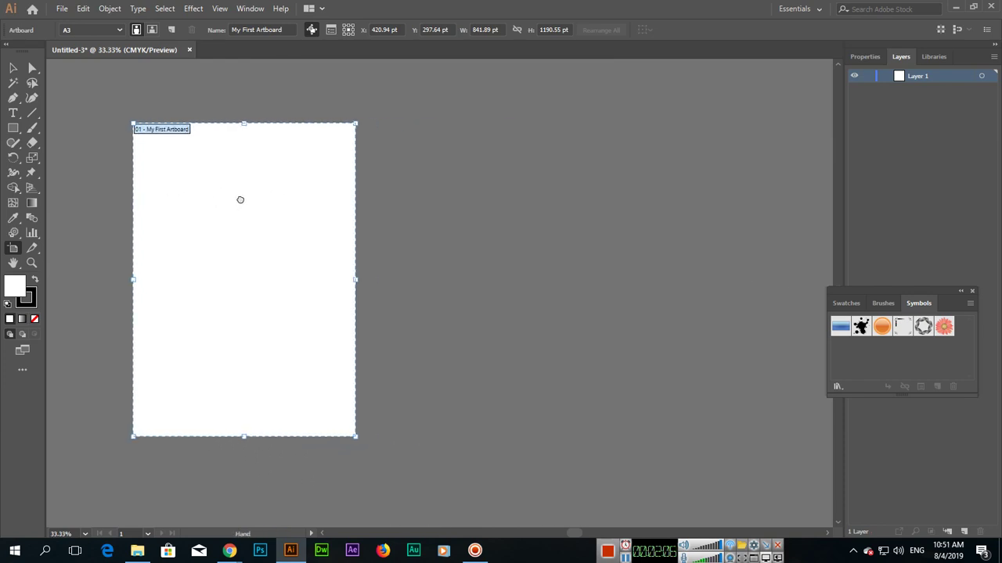
pyautogui.click(172, 31)
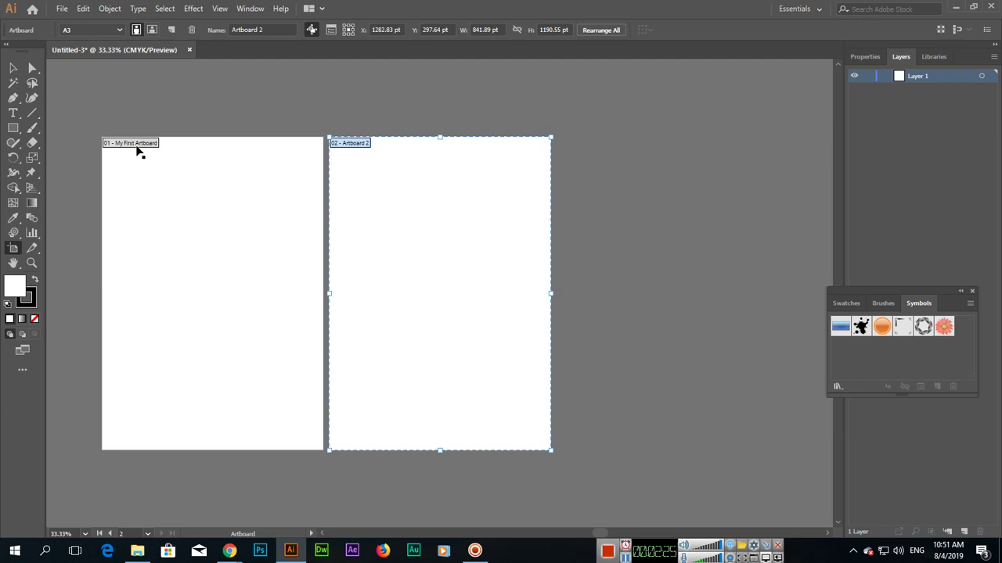
# - Replace the name 'Artboard 2' with 'My Second Artboard'
pyautogui.doubleClick(267, 30)
pyautogui.moveTo(250, 29); pyautogui.dragTo(218, 33)
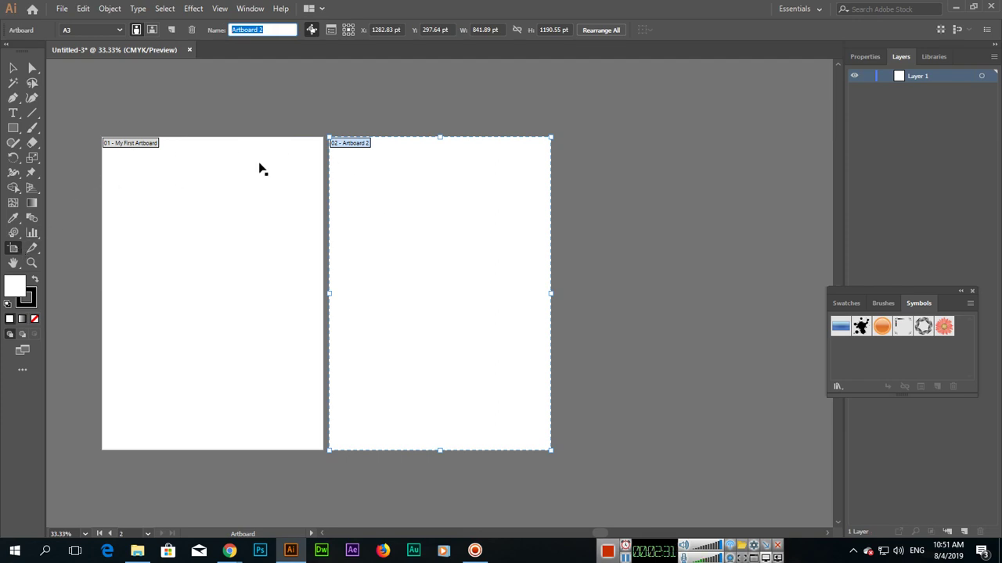
pyautogui.write('My Second Artboard')
pyautogui.press('Return')
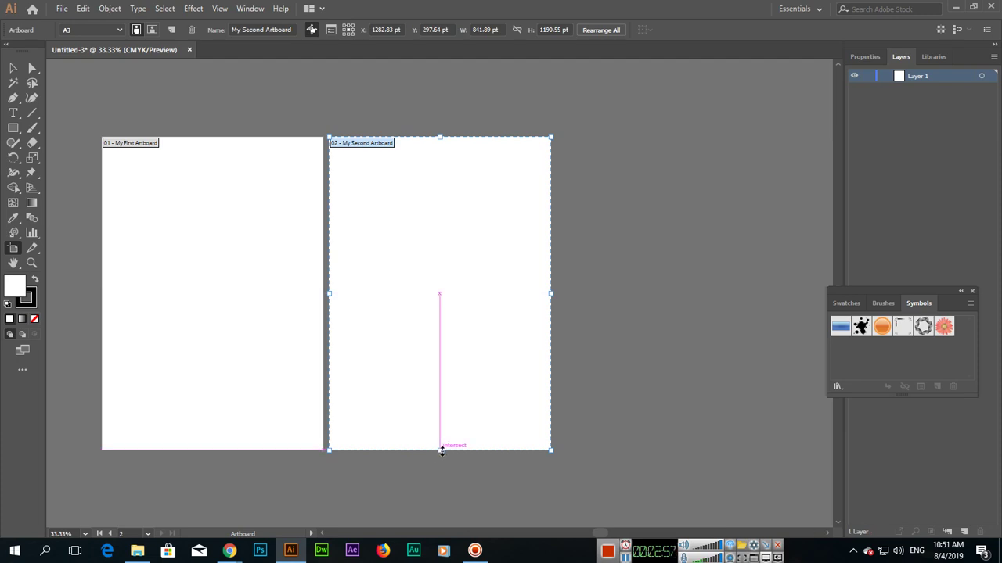
# - Drag the second artboard's bottom, corner and right edges to a custom 905.16 × 1109.17 pt size
pyautogui.moveTo(441, 451); pyautogui.dragTo(453, 249)
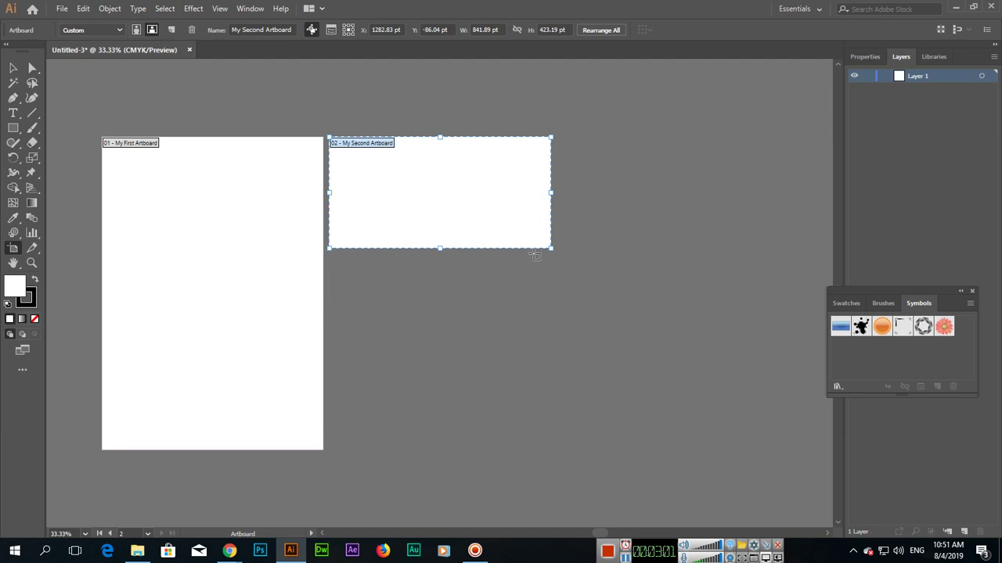
pyautogui.moveTo(554, 249); pyautogui.dragTo(516, 349)
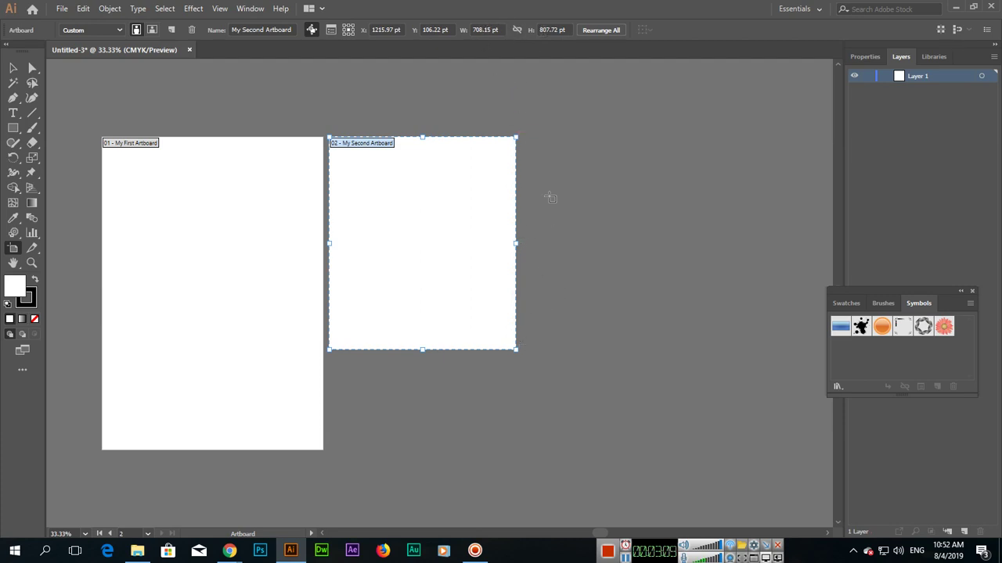
pyautogui.moveTo(517, 244); pyautogui.dragTo(568, 243)
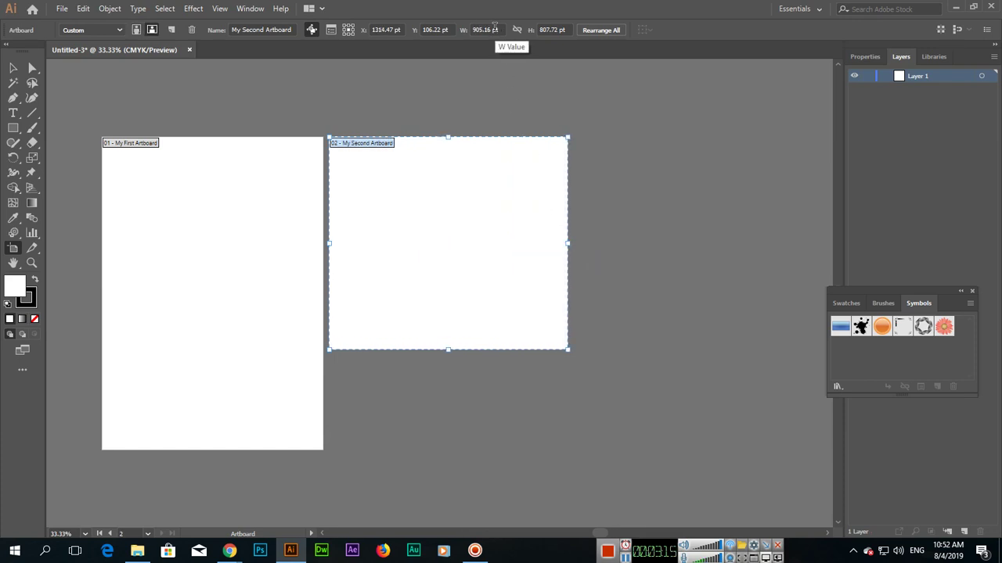
pyautogui.moveTo(448, 350); pyautogui.dragTo(448, 430)
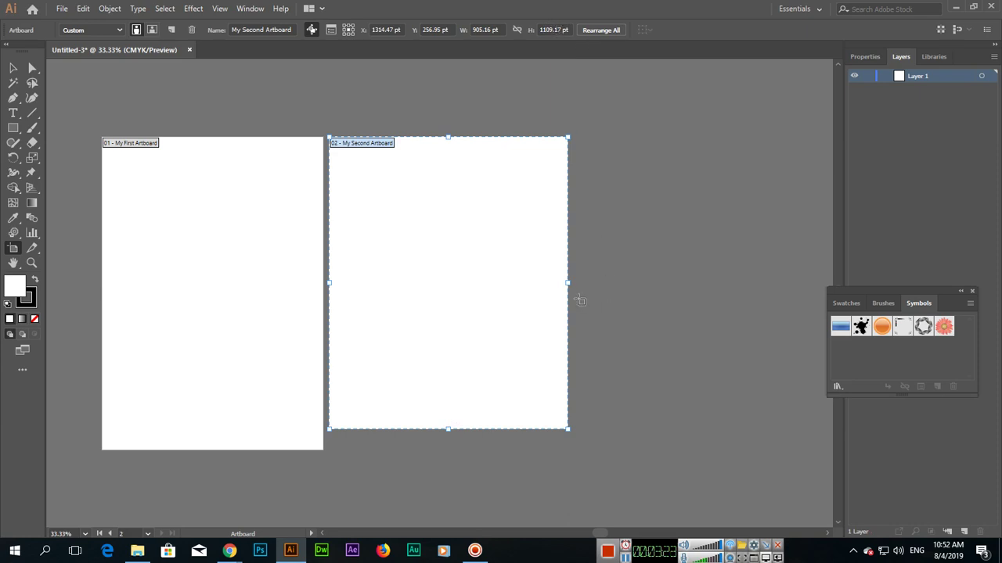
# - Set My Second Artboard's width and height to 500 pt each
pyautogui.click(500, 28)
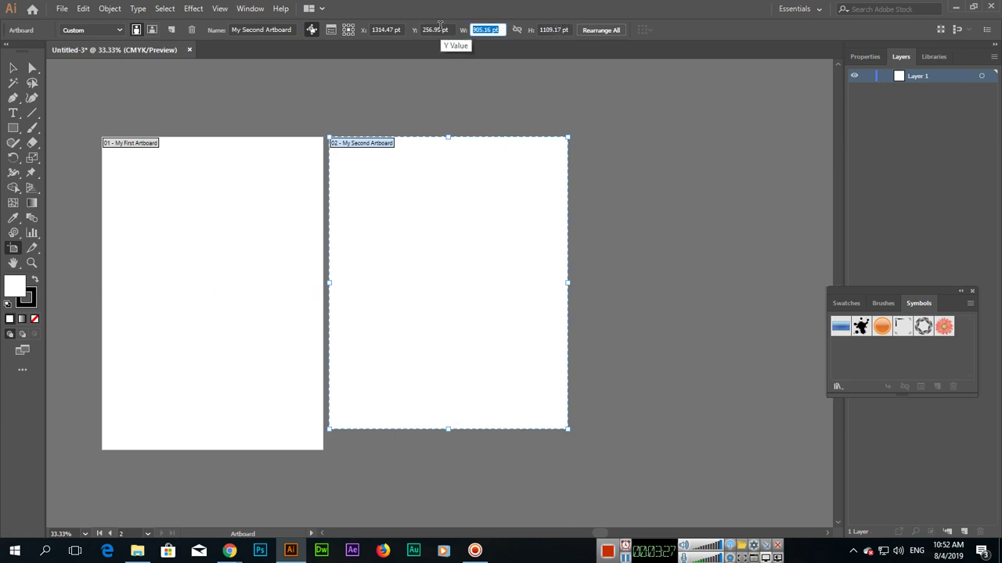
pyautogui.write('500')
pyautogui.press('Tab')
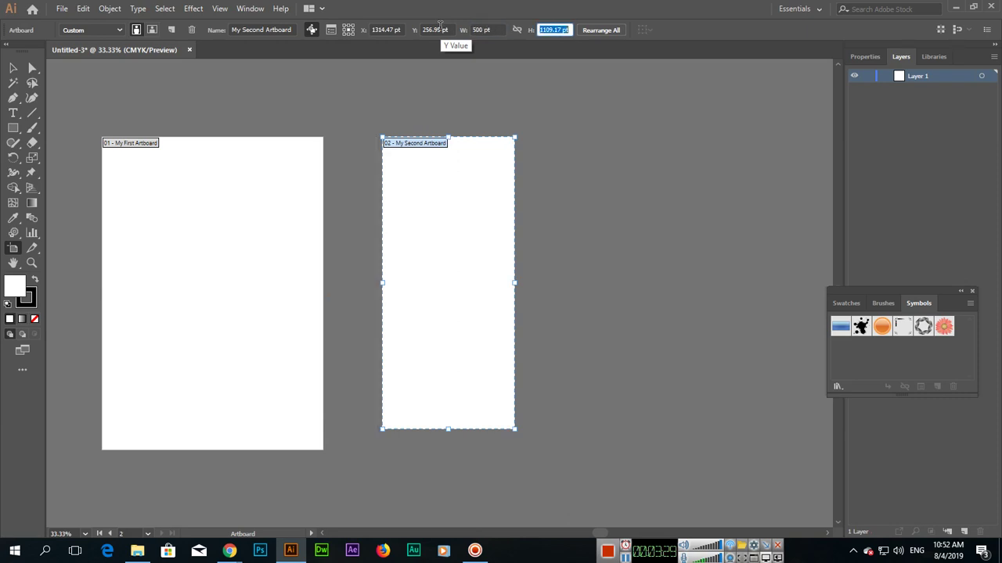
pyautogui.write('500')
pyautogui.press('Tab')
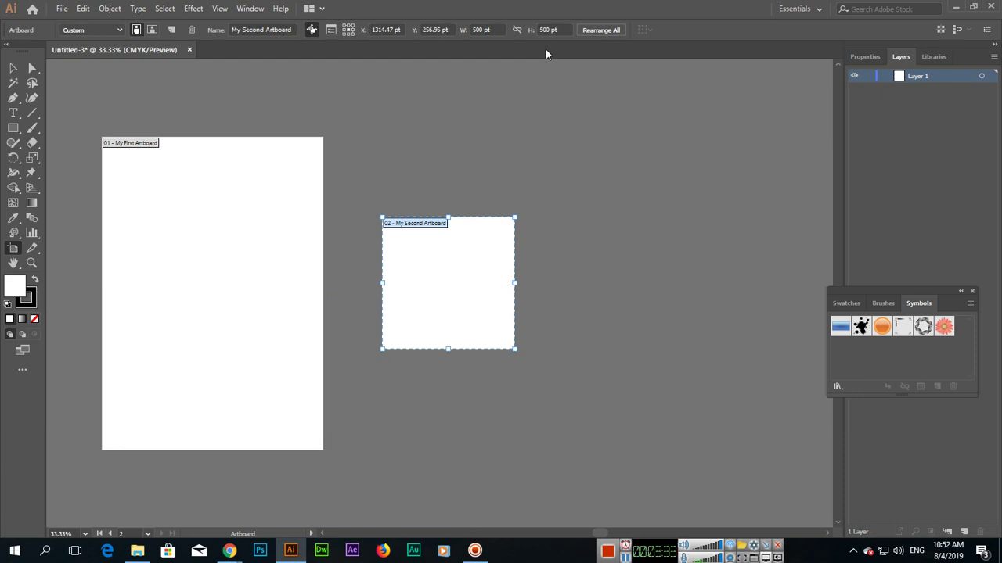